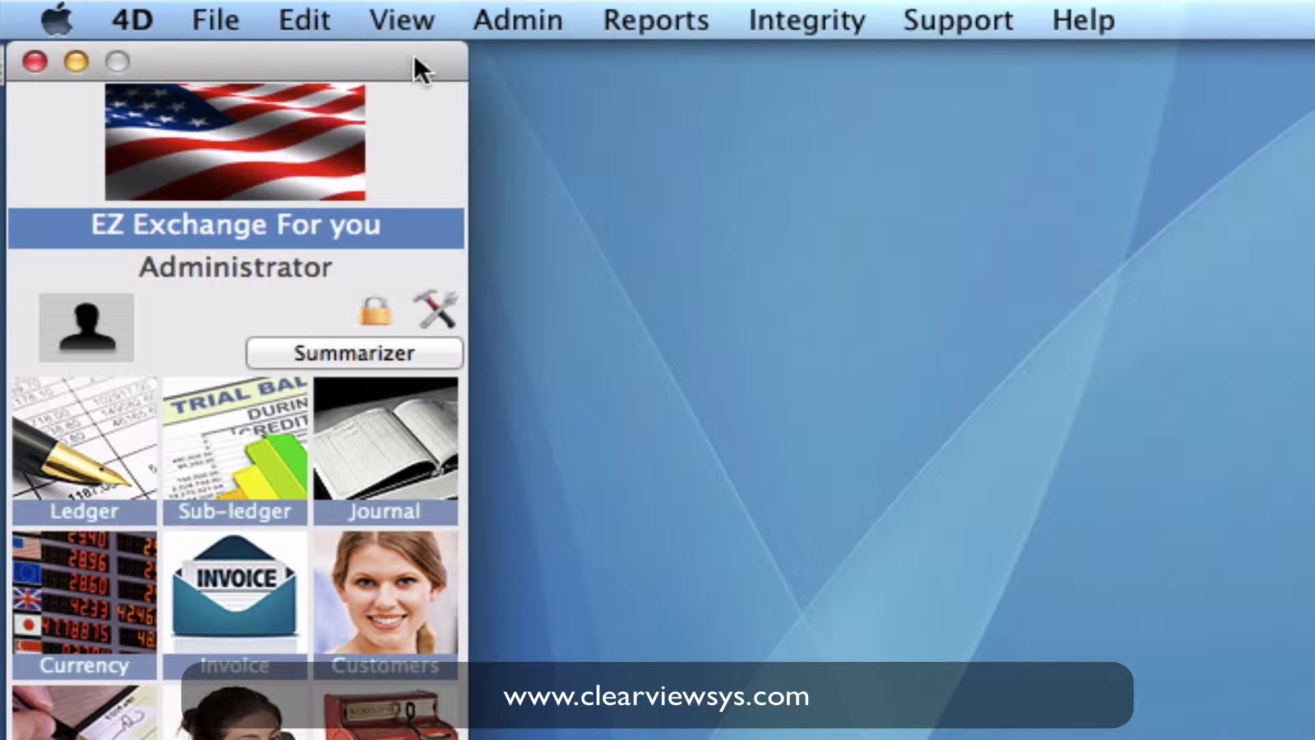
Step: Run the P&L by Currency report from the Reports menu
left_click(693, 18)
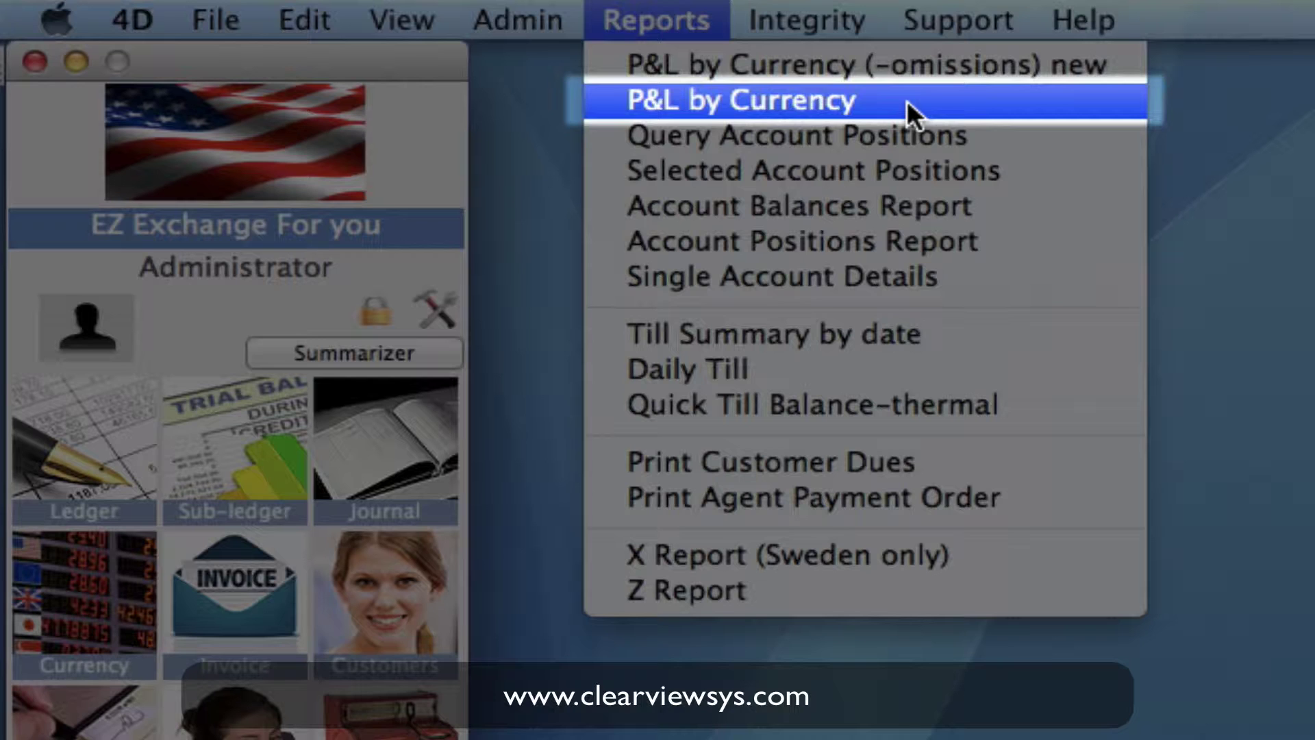
left_click(907, 100)
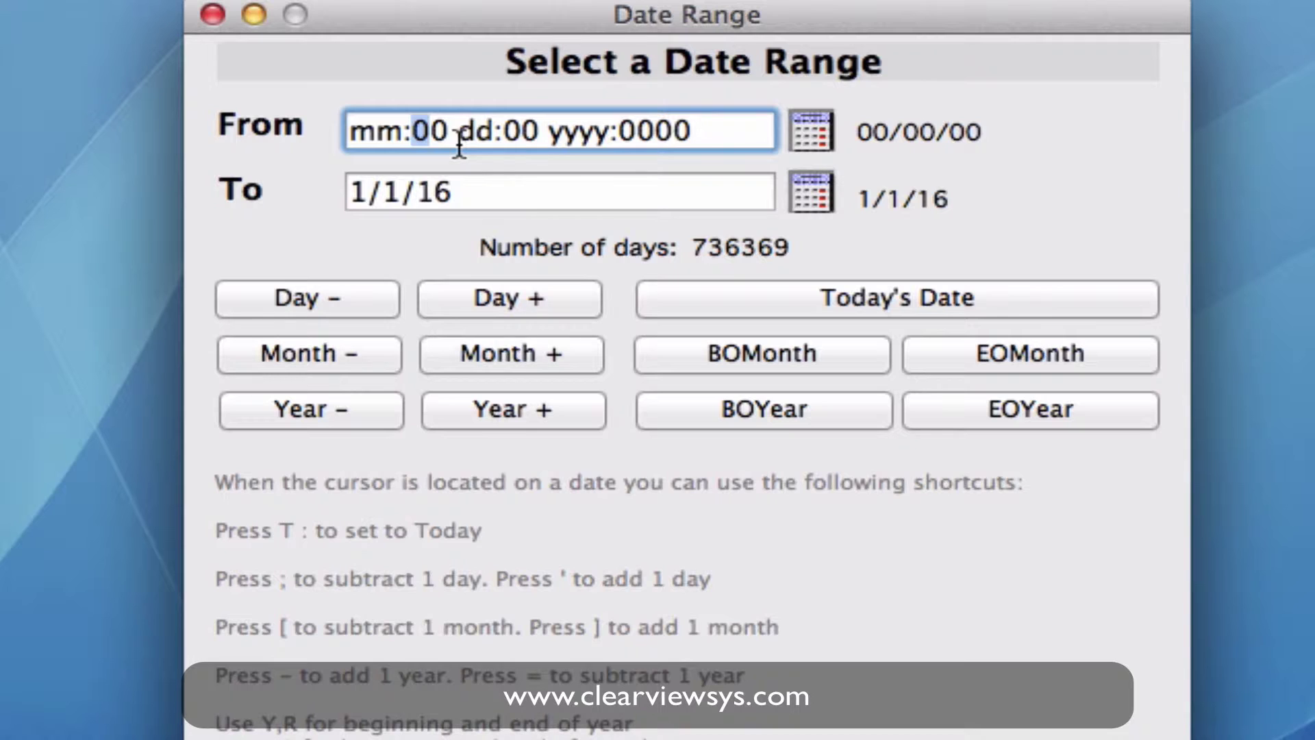
Step: Set the report's To date to today's date, 2/2/16, and confirm the date range
type("03")
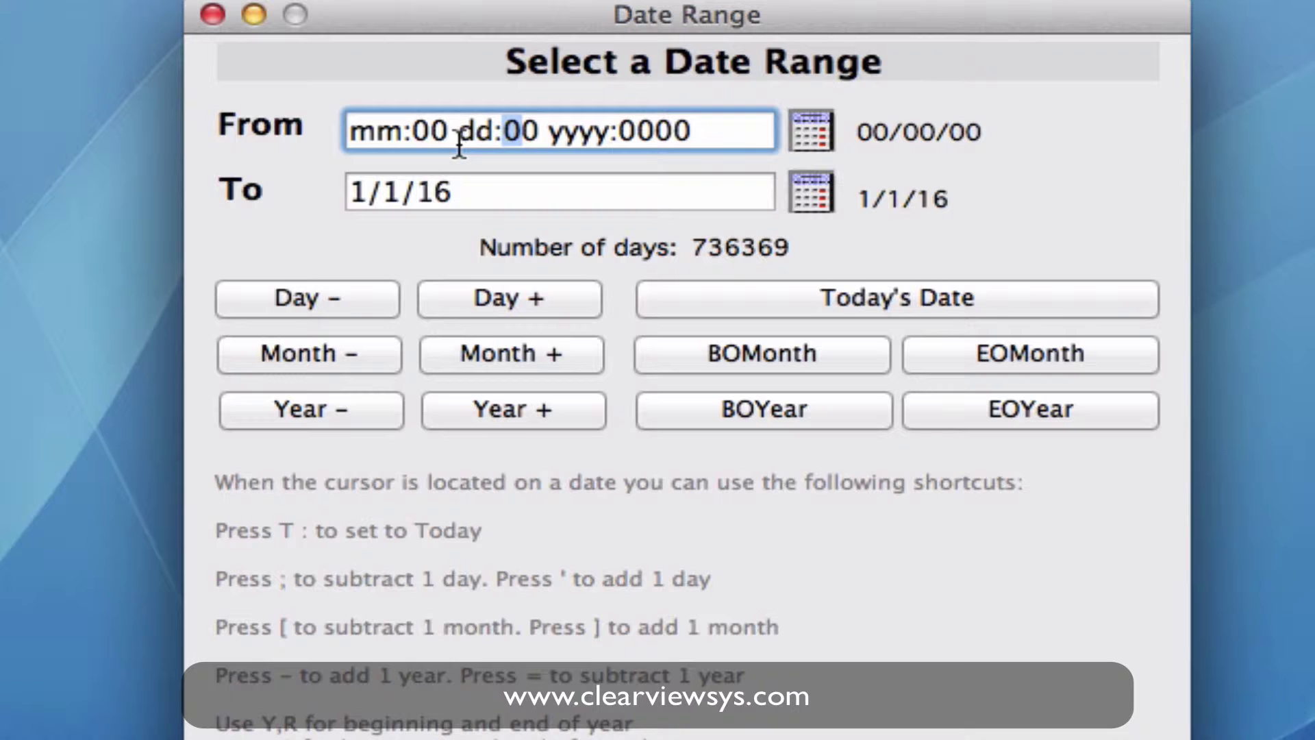
key("Tab")
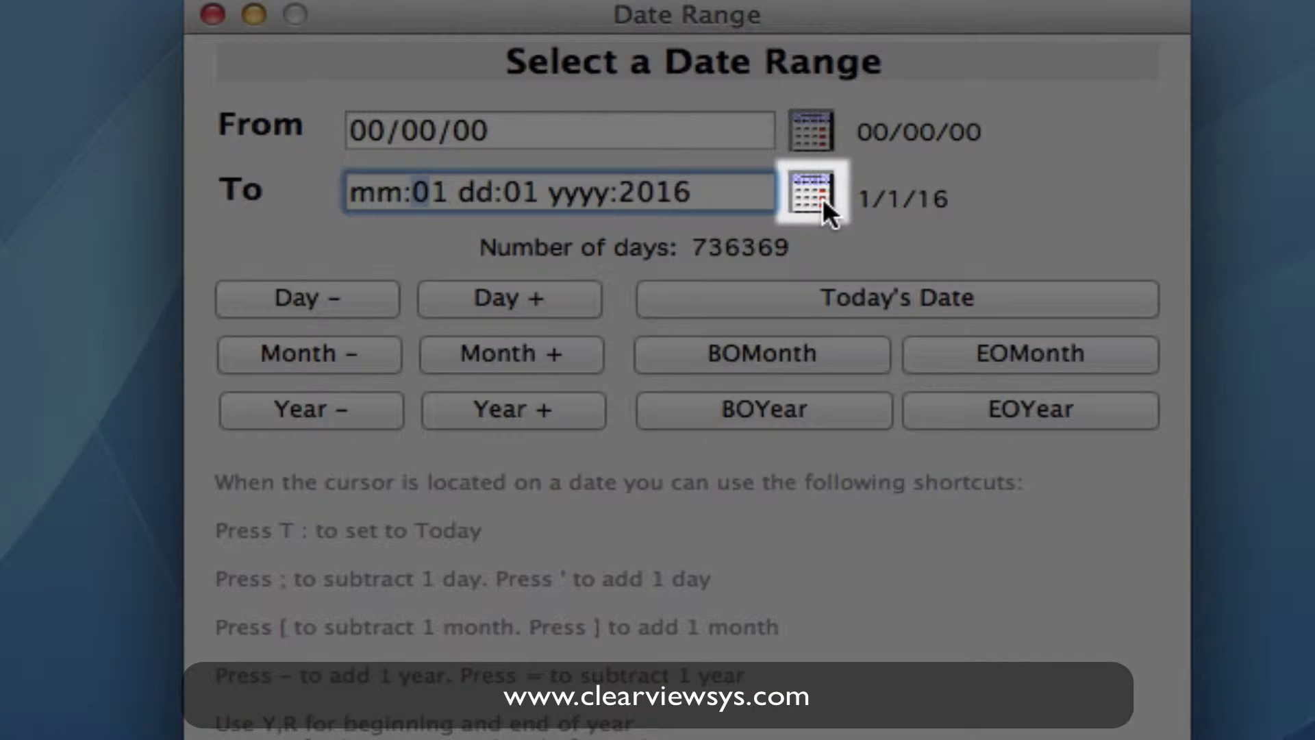
left_click(825, 200)
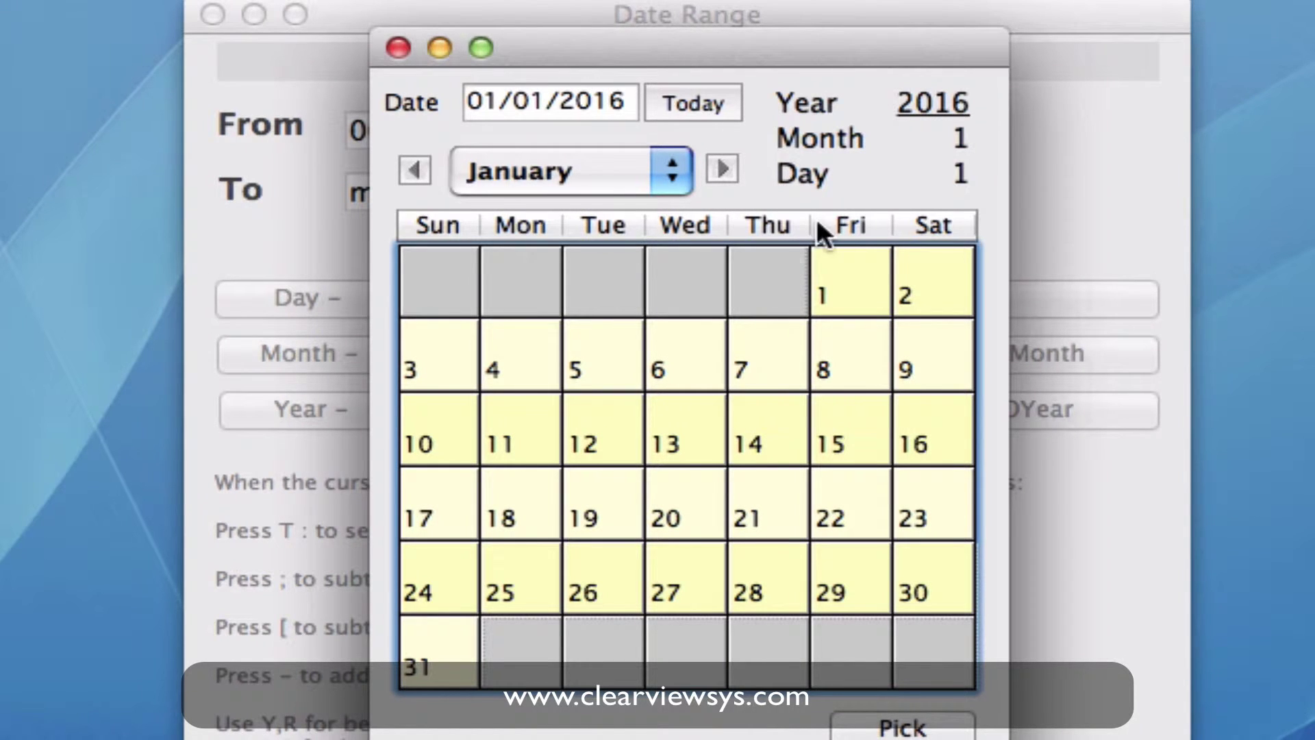
left_click(398, 47)
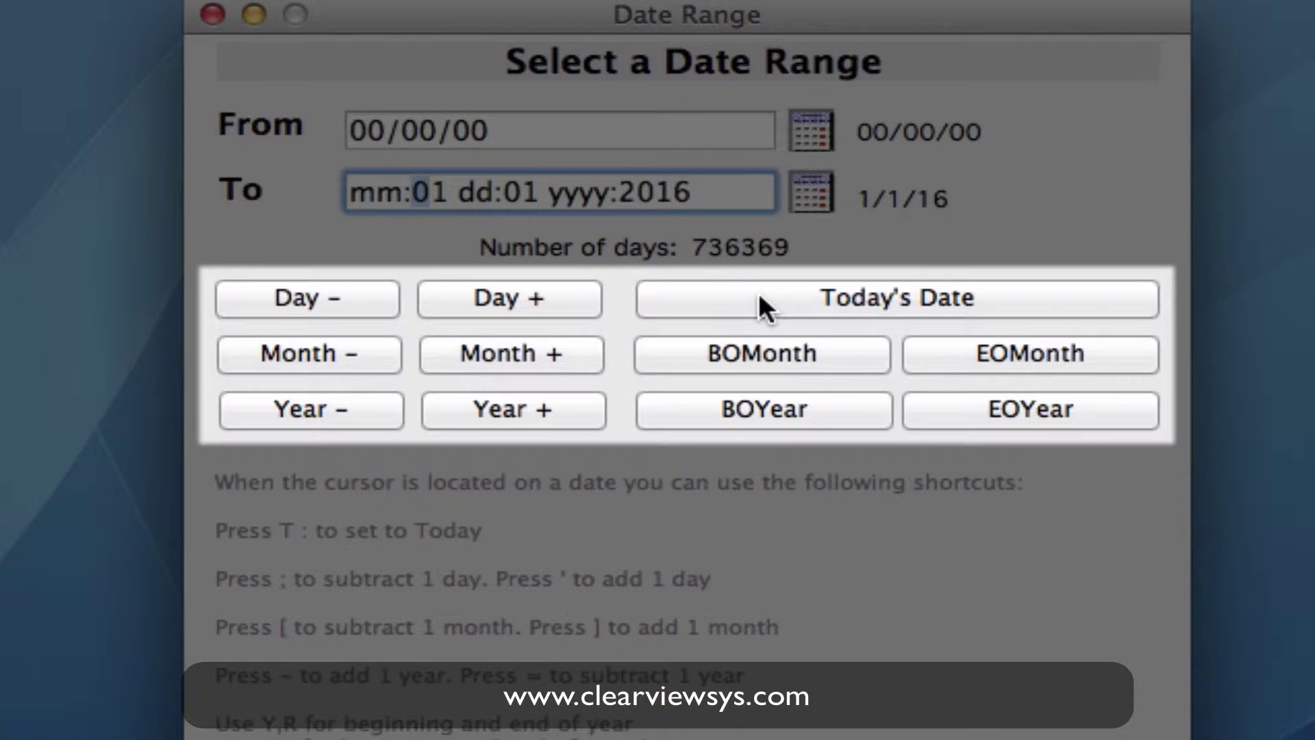
left_click(758, 291)
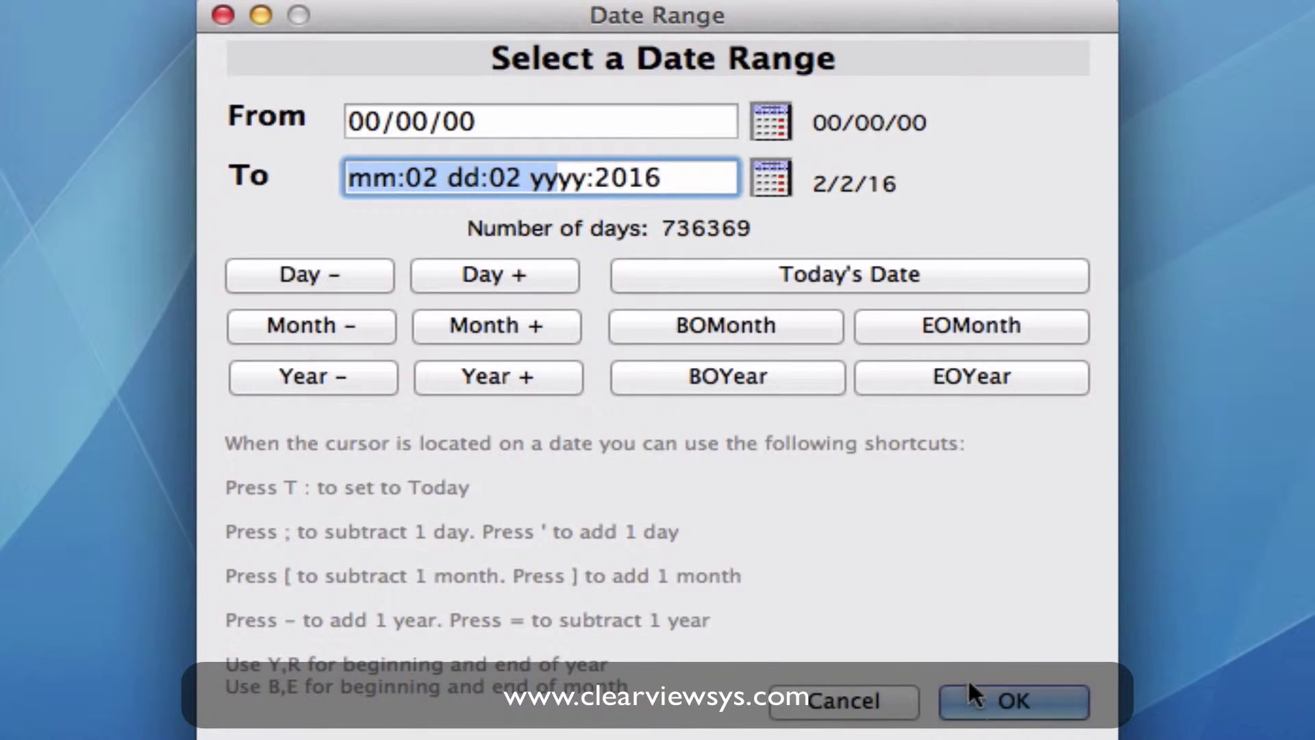
left_click(973, 695)
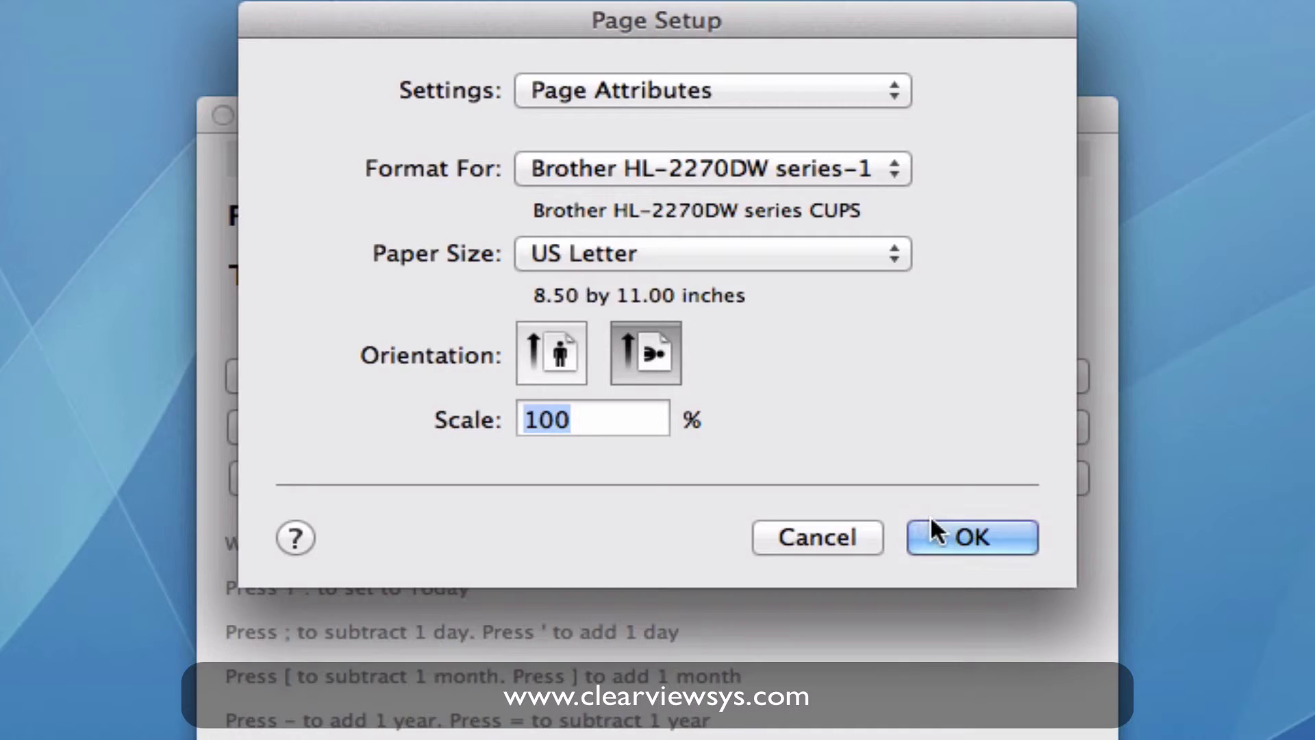
Step: Accept the US Letter landscape page setup and show the Print dialog's PDF options
left_click(940, 539)
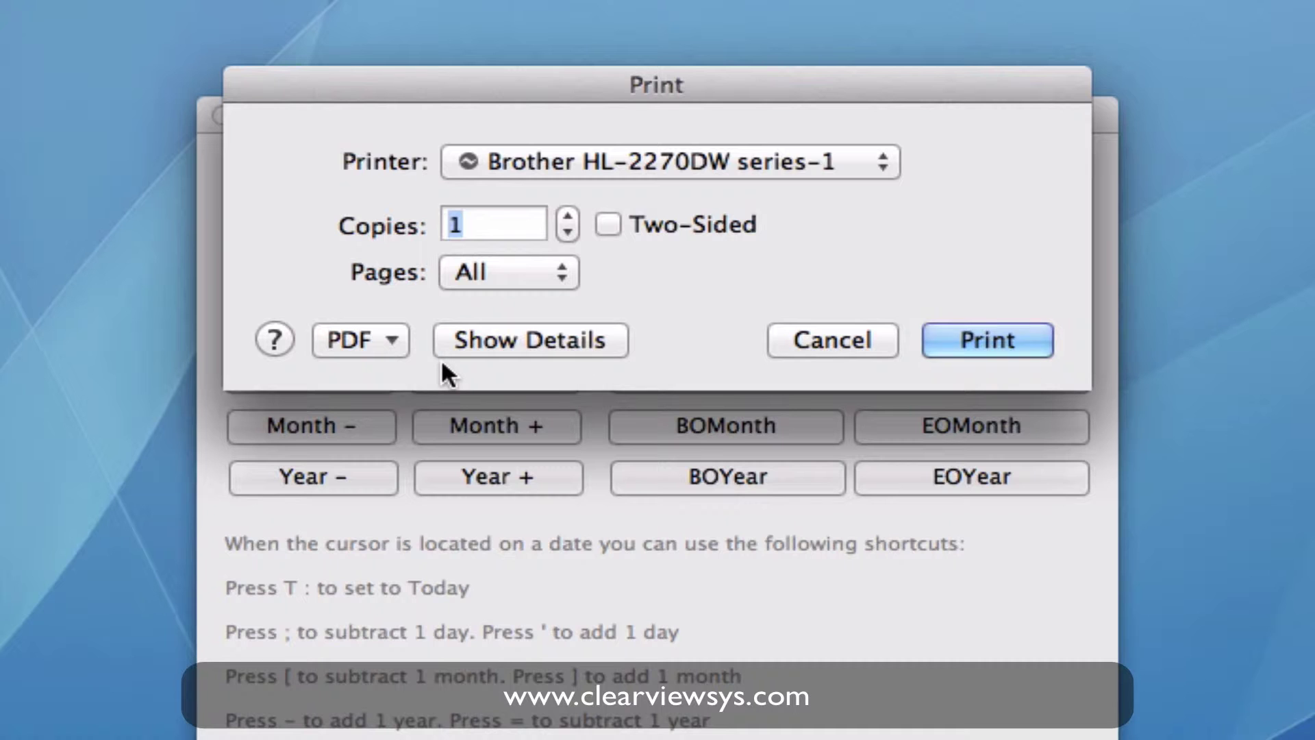
left_click(387, 339)
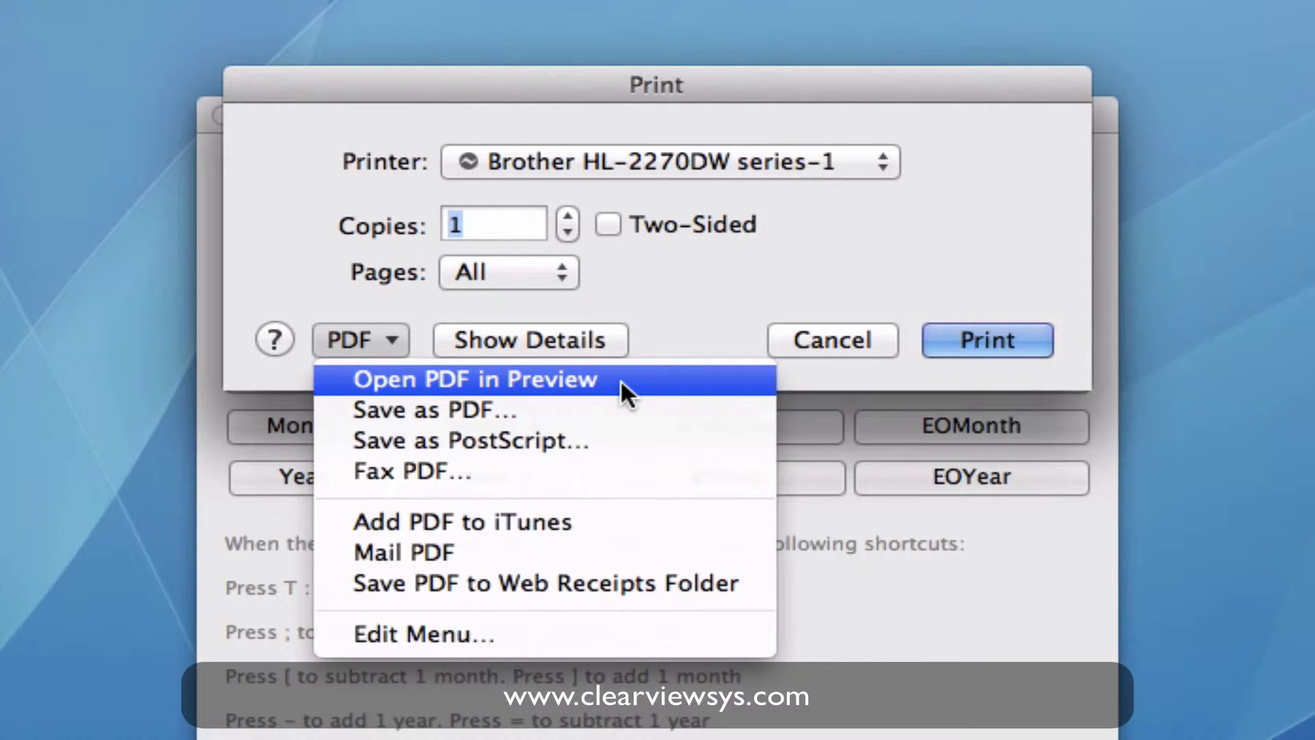
Step: Preview the 00/00/00–2/2/16 report as a PDF (net profit 1,271.67), then close it
left_click(620, 380)
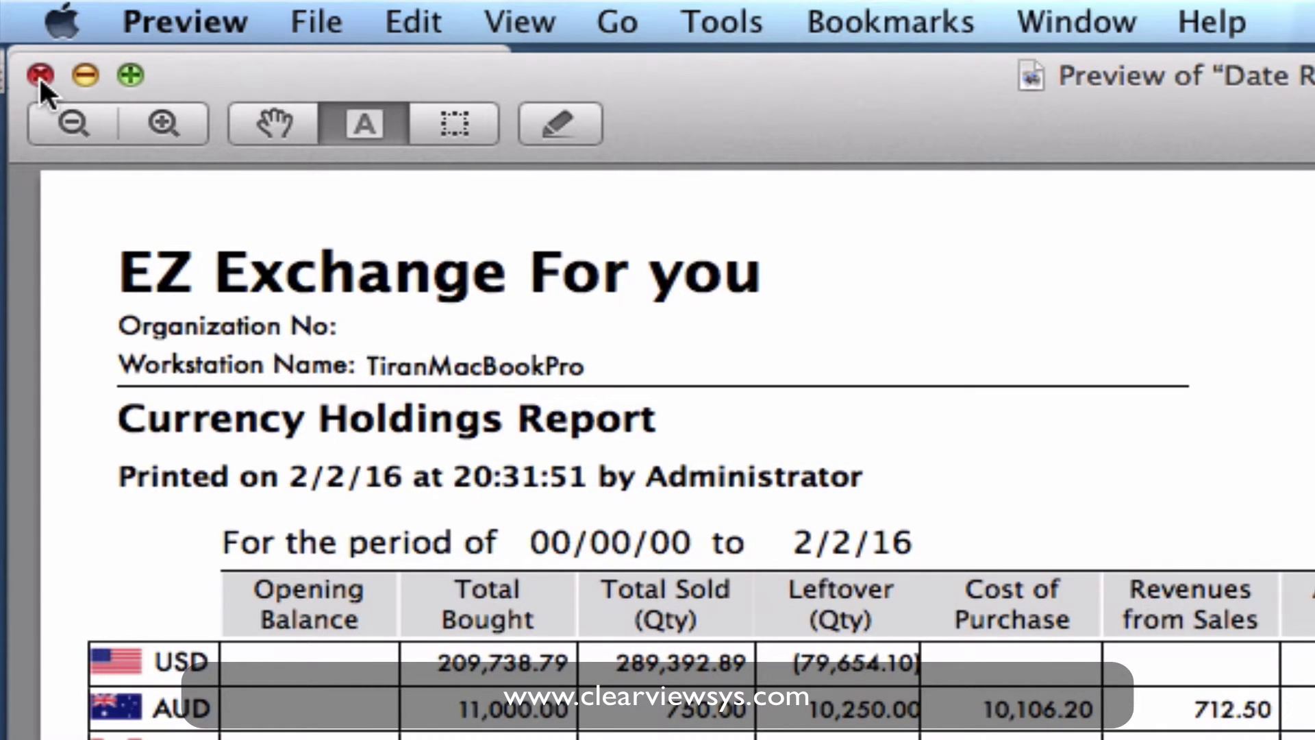
left_click(39, 76)
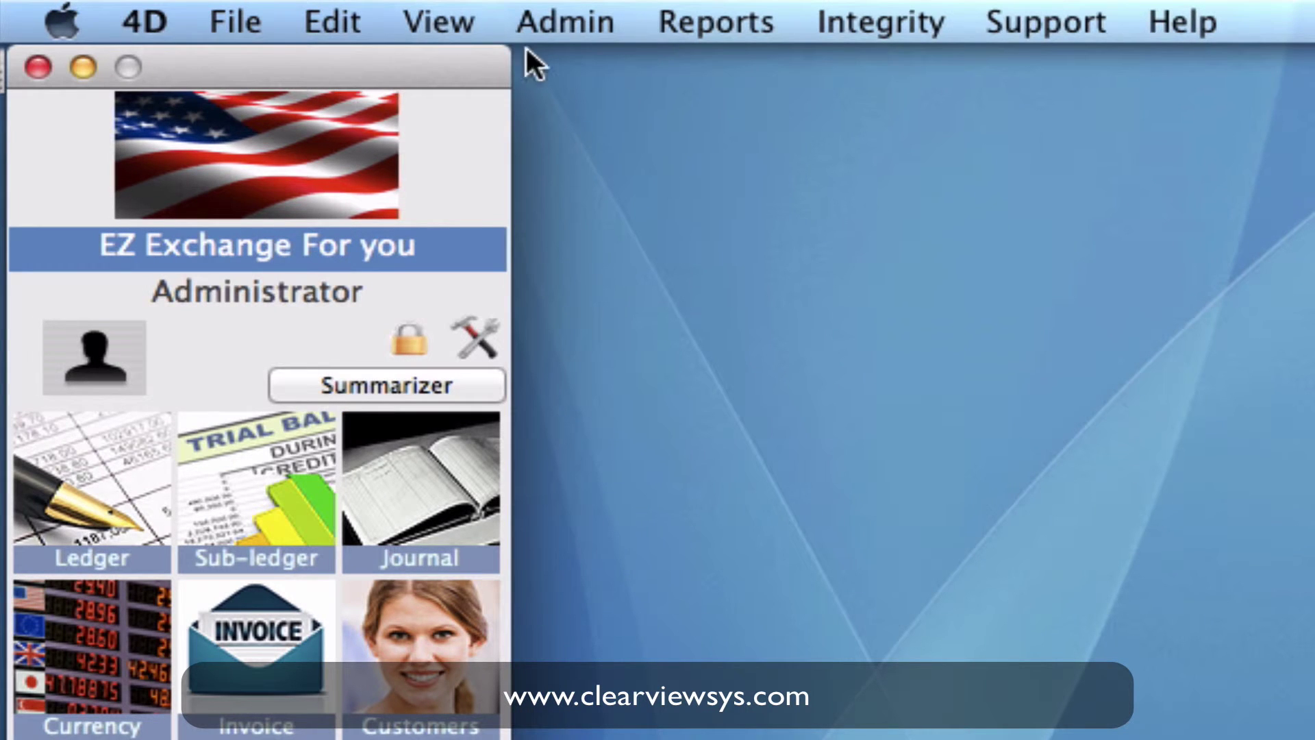
Step: Rerun P&L by Currency with the To date moved back two days to 1/31/16
left_click(771, 20)
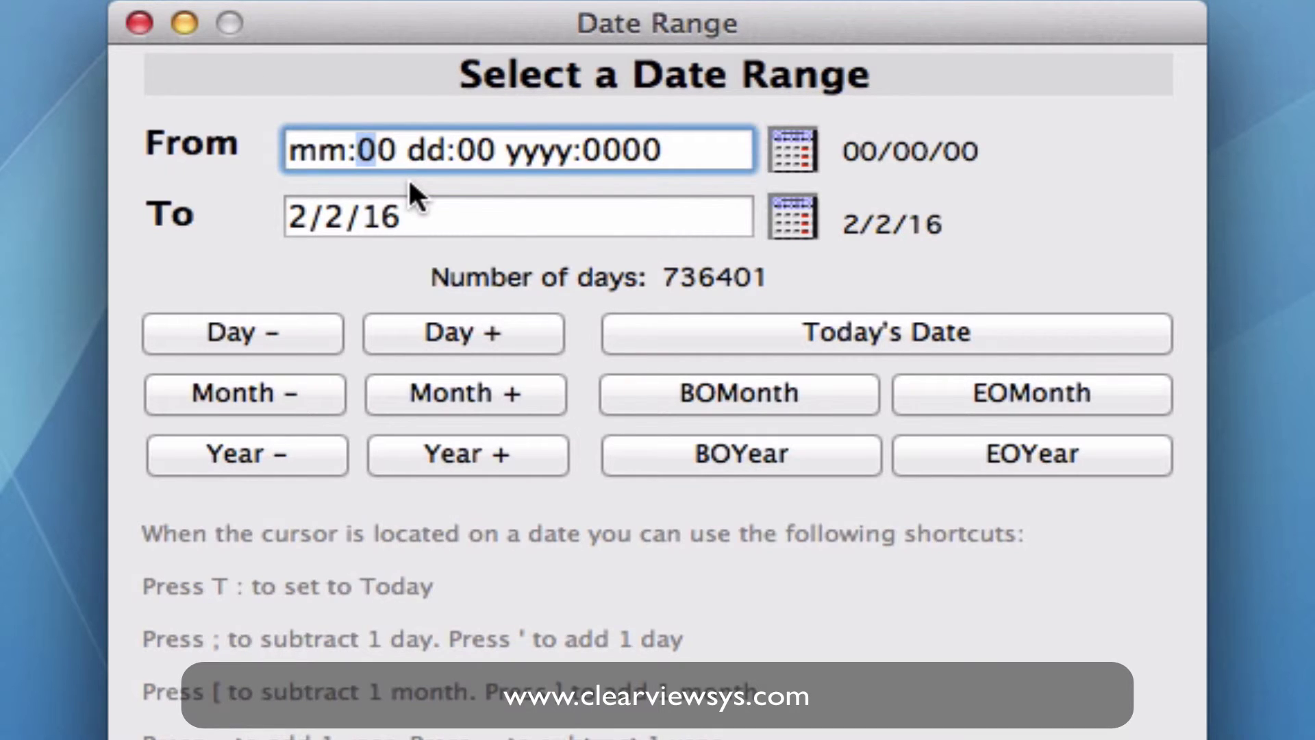
key("Tab")
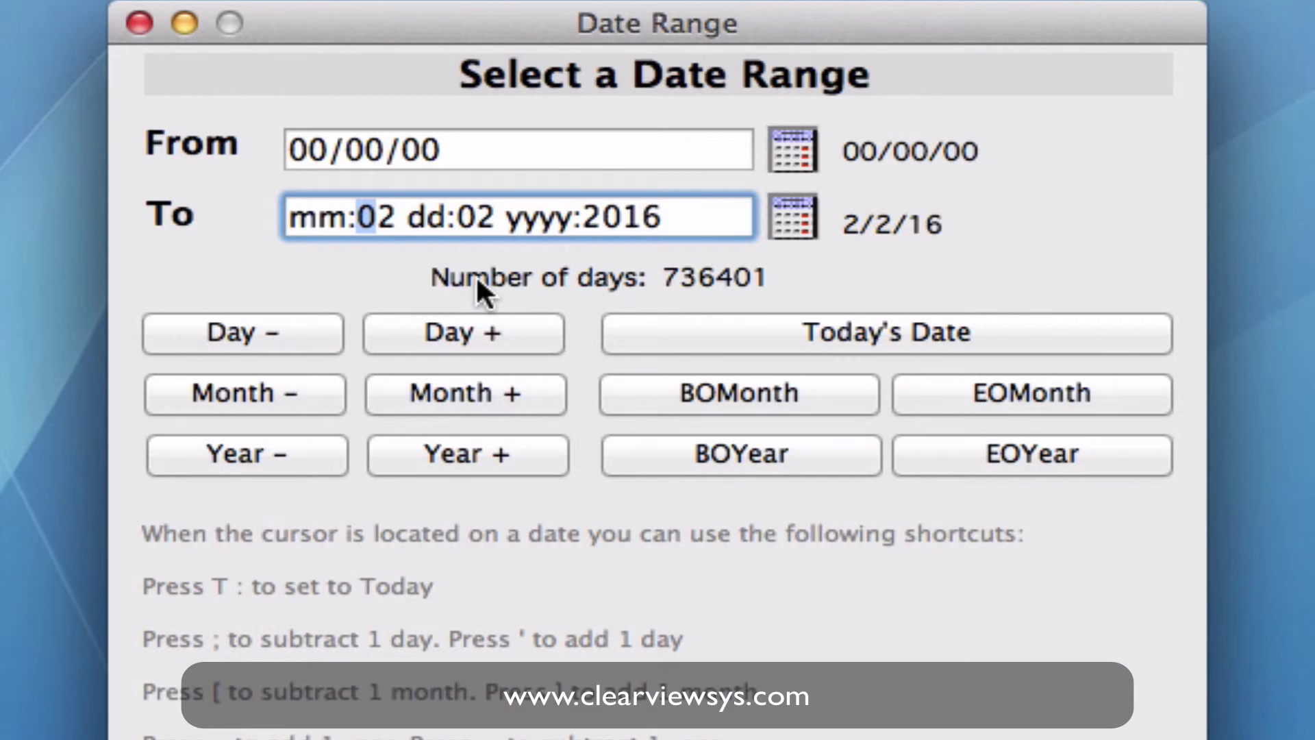
left_click(297, 336)
left_click(298, 336)
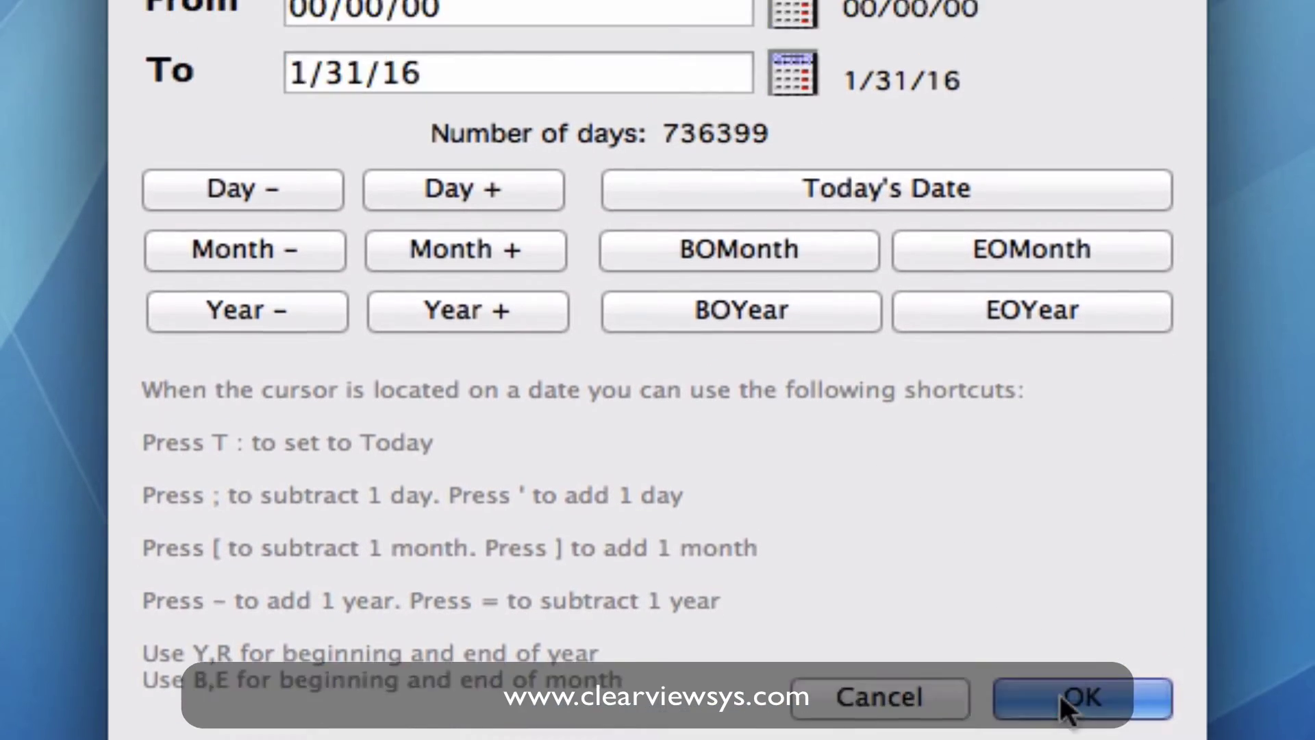
Step: Confirm the date range and accept a landscape page setup
left_click(1061, 626)
left_click(623, 424)
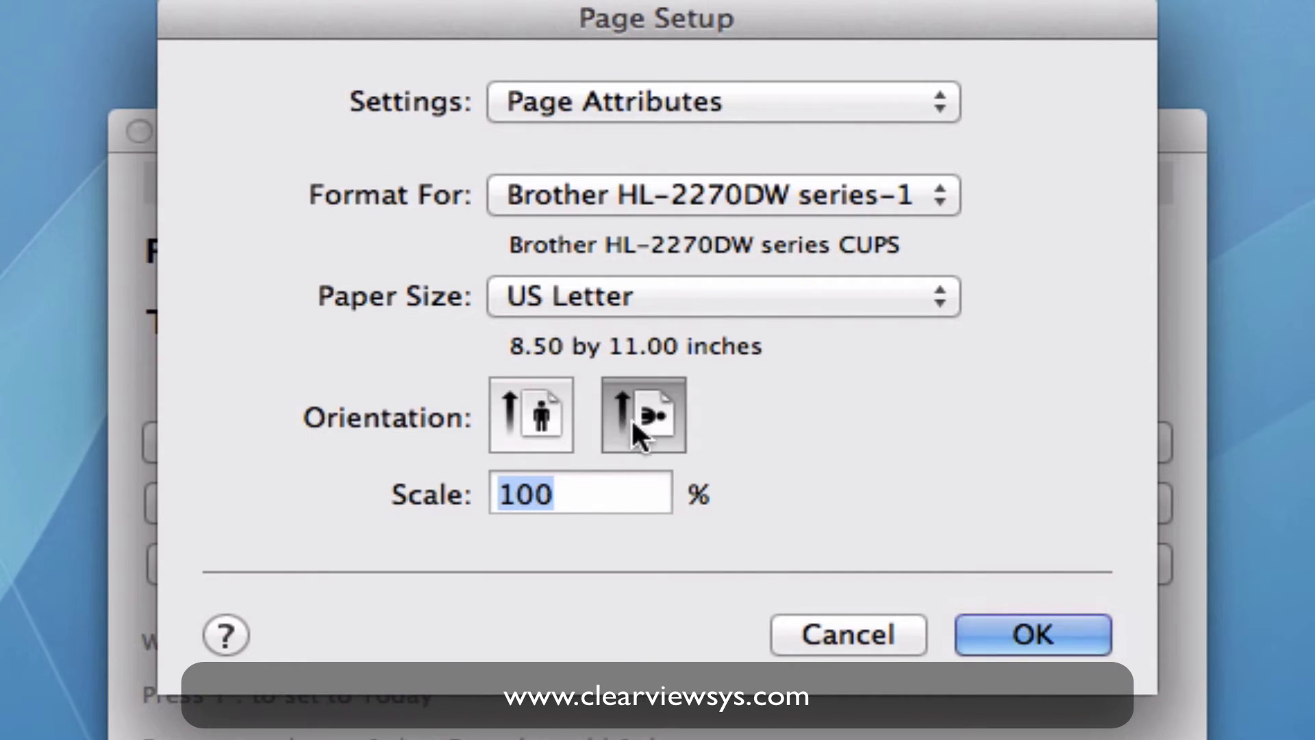
left_click(989, 634)
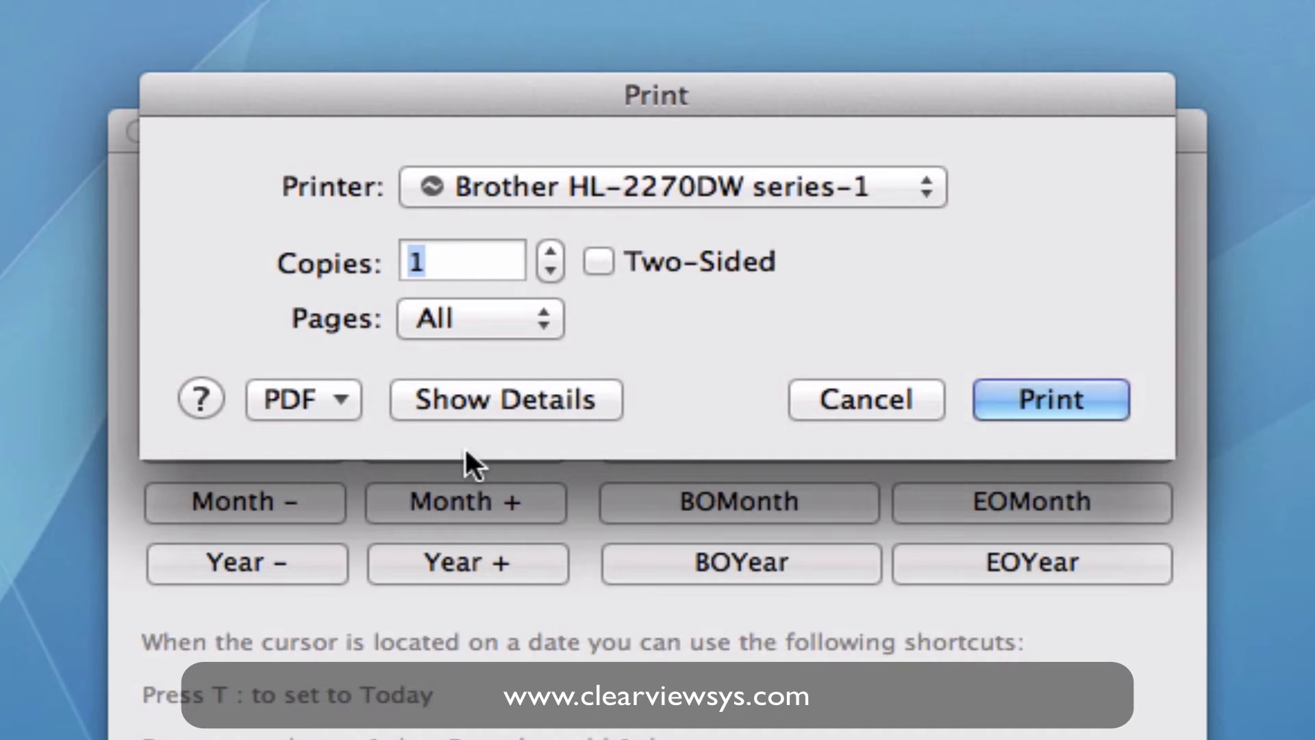
Step: Preview the 1/31/16 report as a PDF (net profit 1,250.34) and close it
left_click(327, 404)
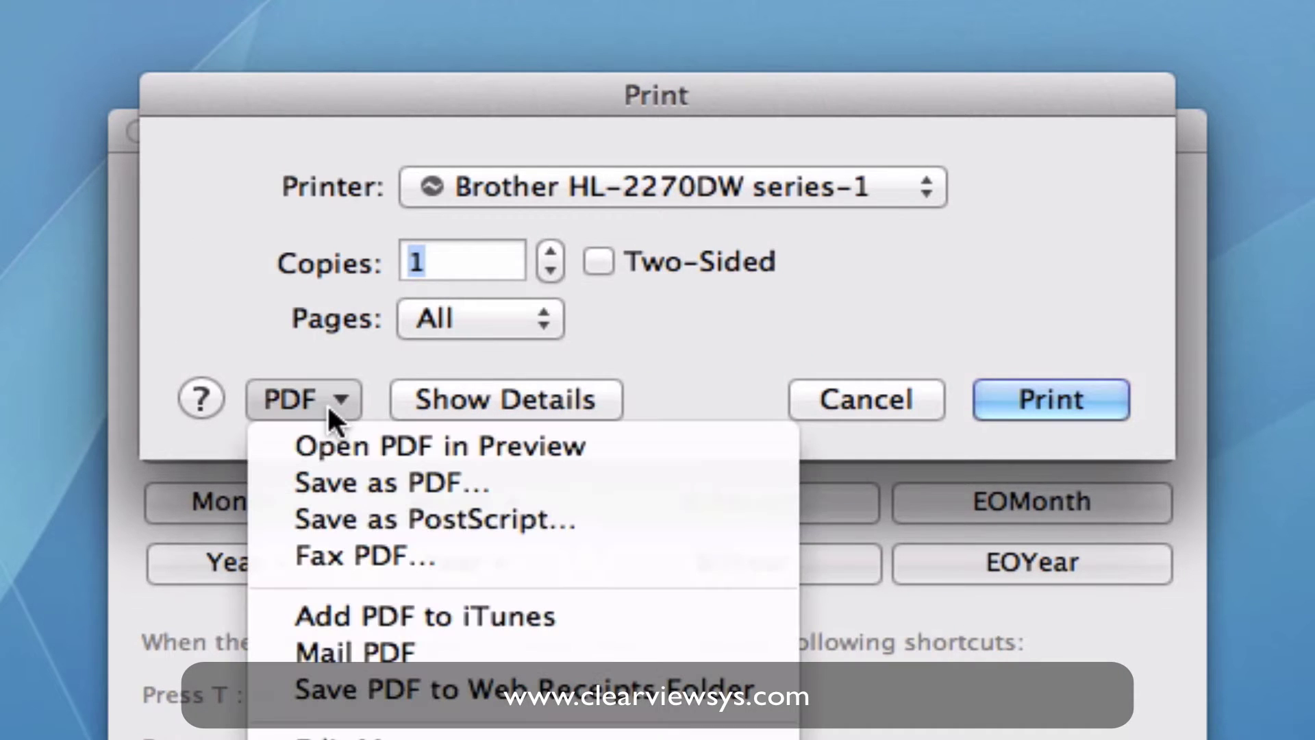
left_click(409, 448)
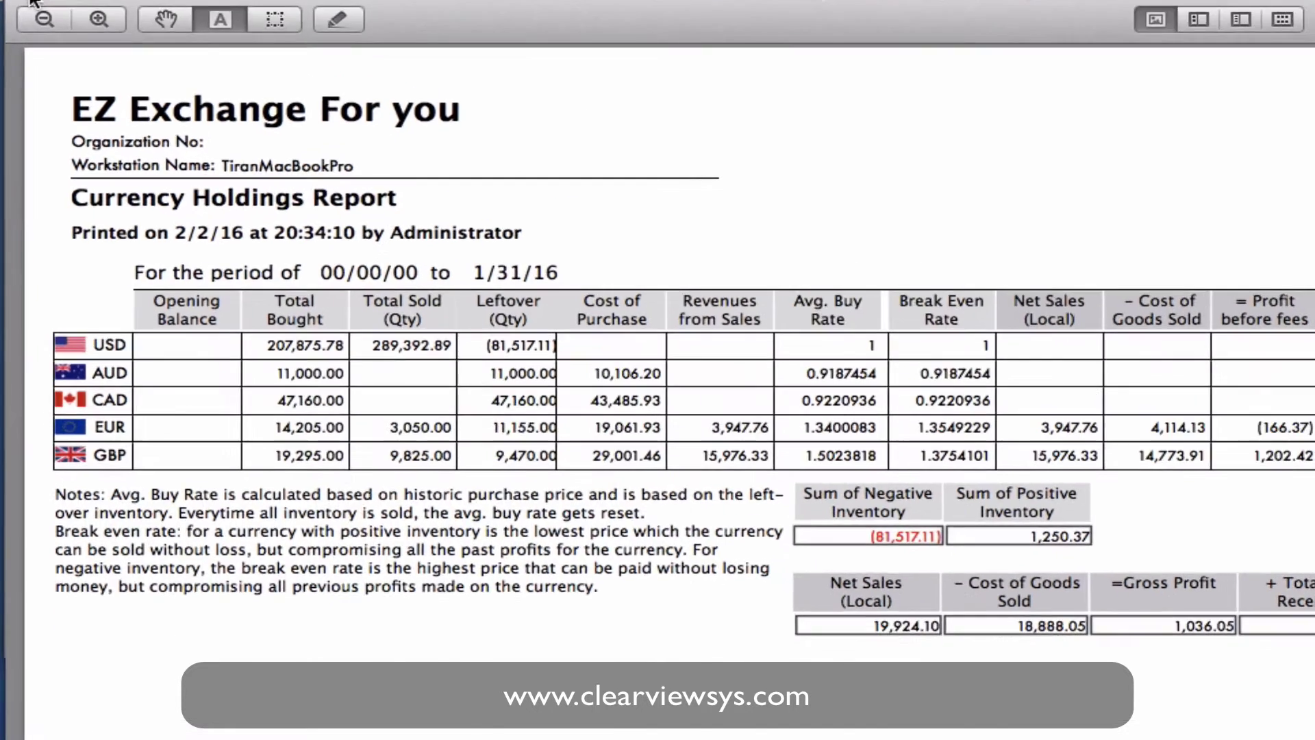
left_click(33, 3)
Step: Return to EZ Exchange and rerun P&L by Currency with the To date set to 1/1/16
left_click(278, 57)
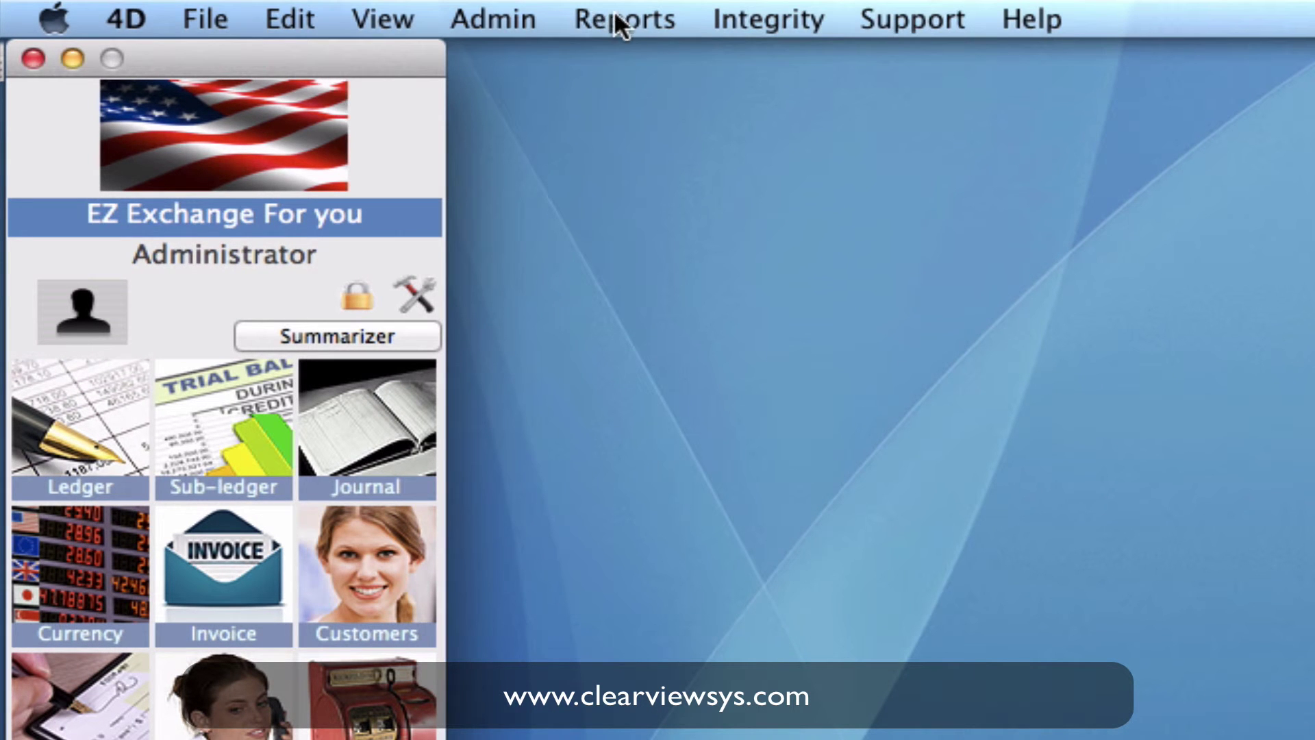
left_click(665, 22)
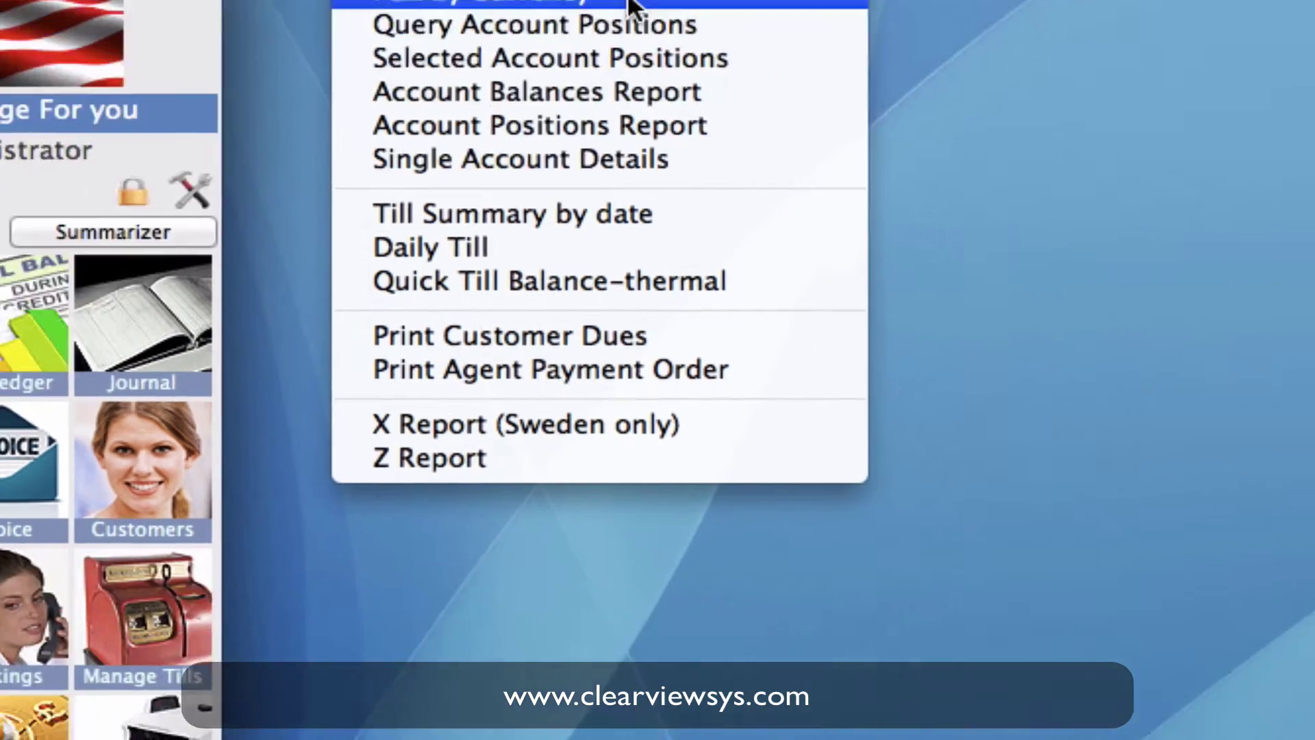
left_click(852, 96)
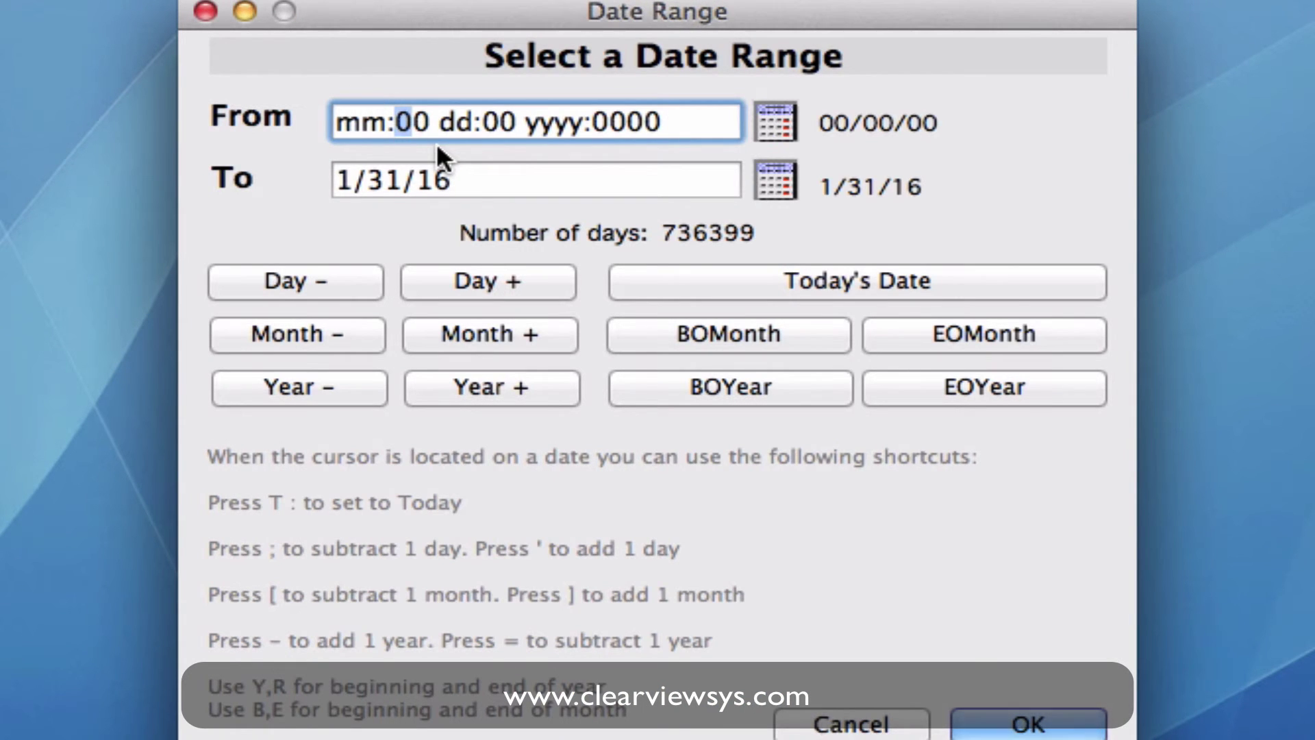
key("Tab")
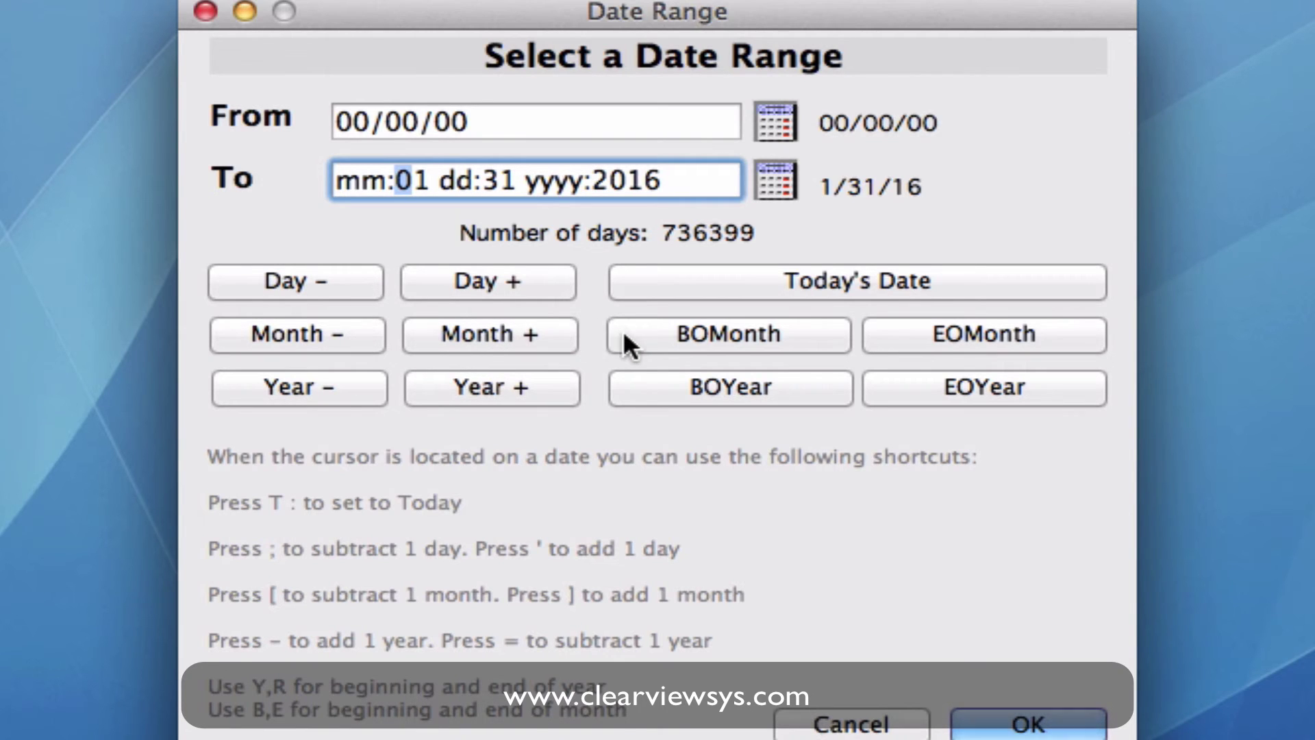
key("apostrophe")
left_click(323, 324)
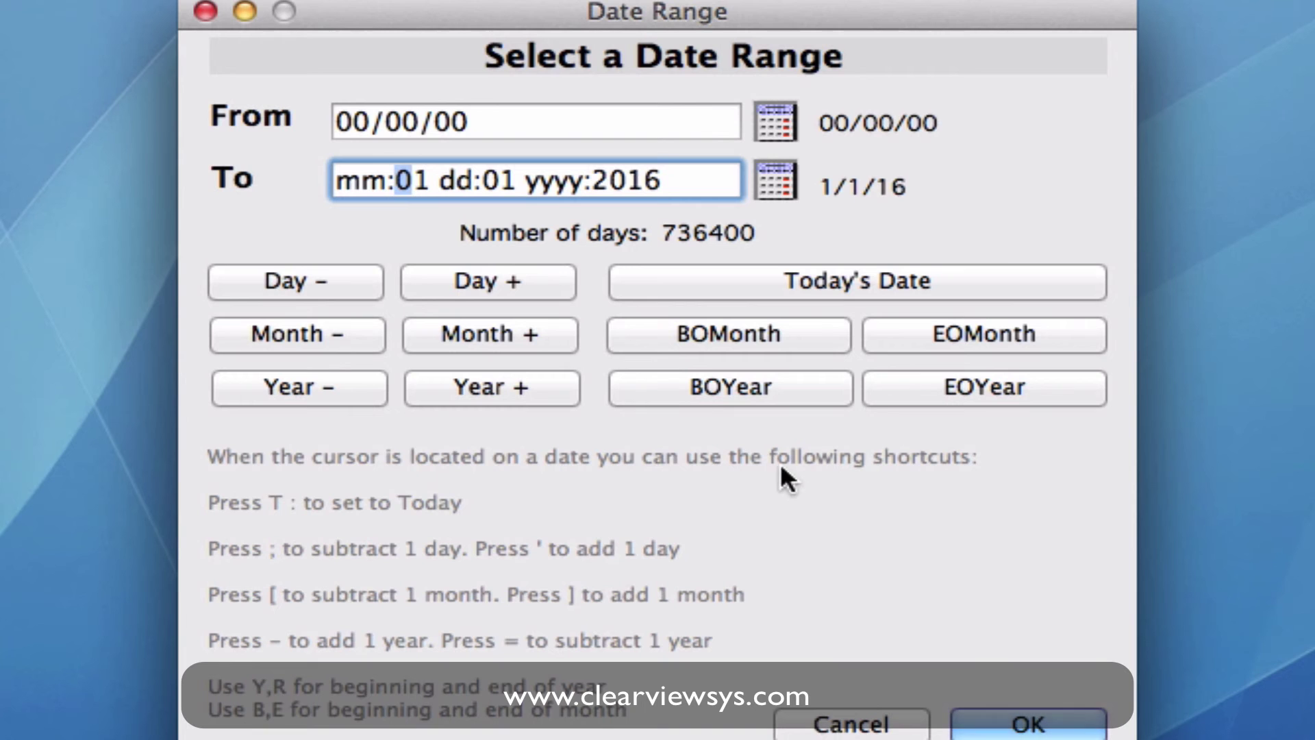
Step: Confirm 00/00/00–1/1/16, keep landscape, and open the report as a PDF in Preview
left_click(1031, 724)
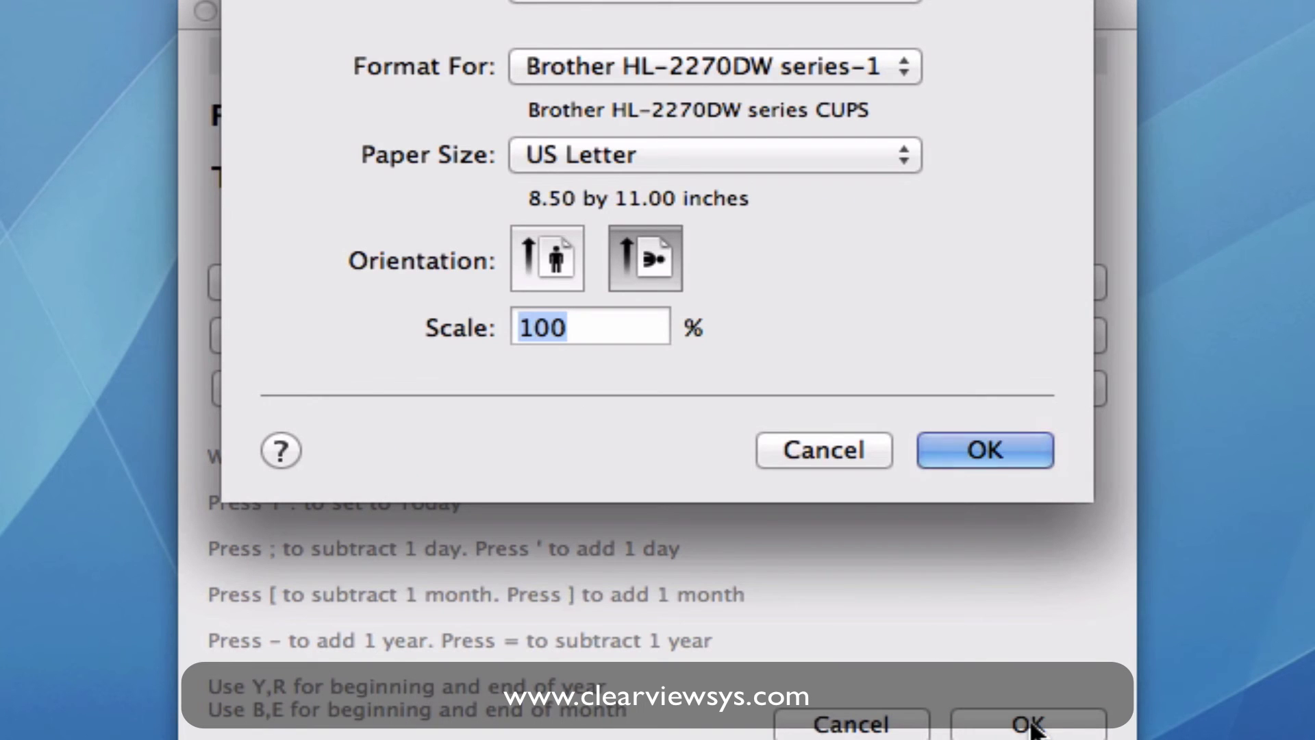
left_click(647, 278)
left_click(952, 447)
left_click(362, 245)
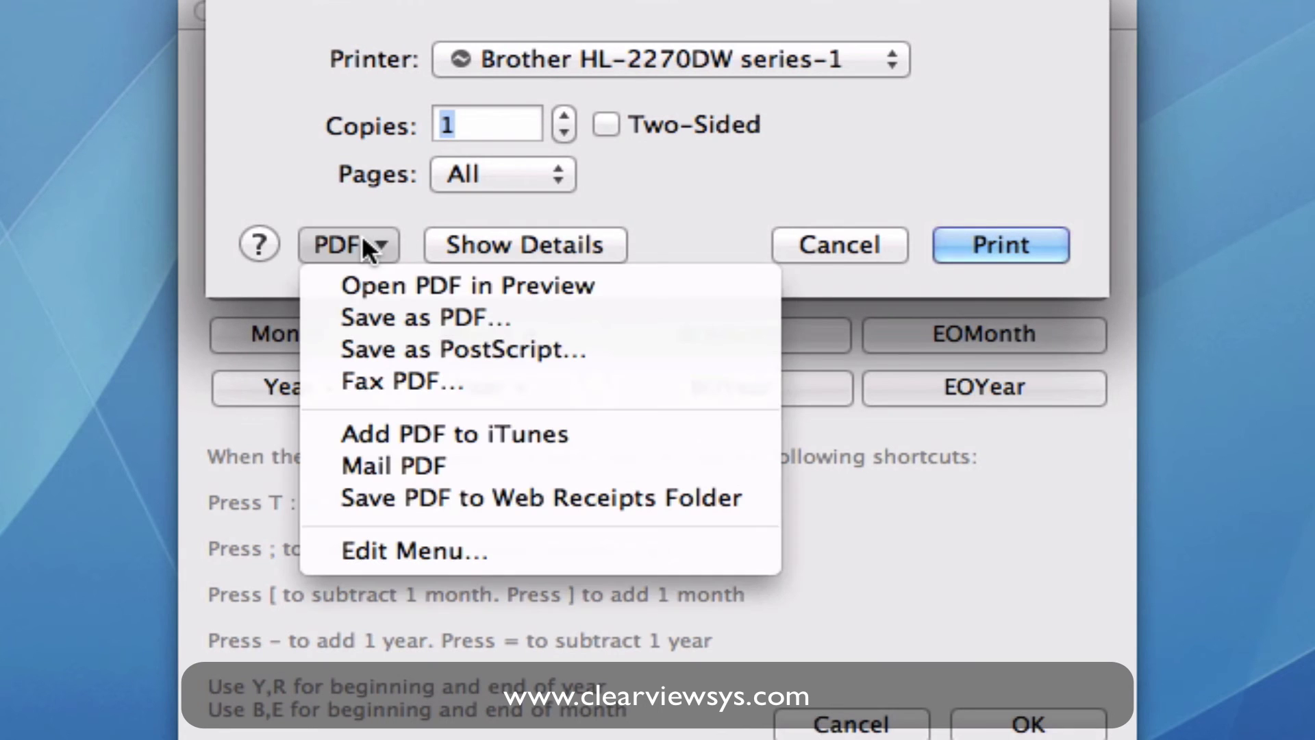
left_click(405, 281)
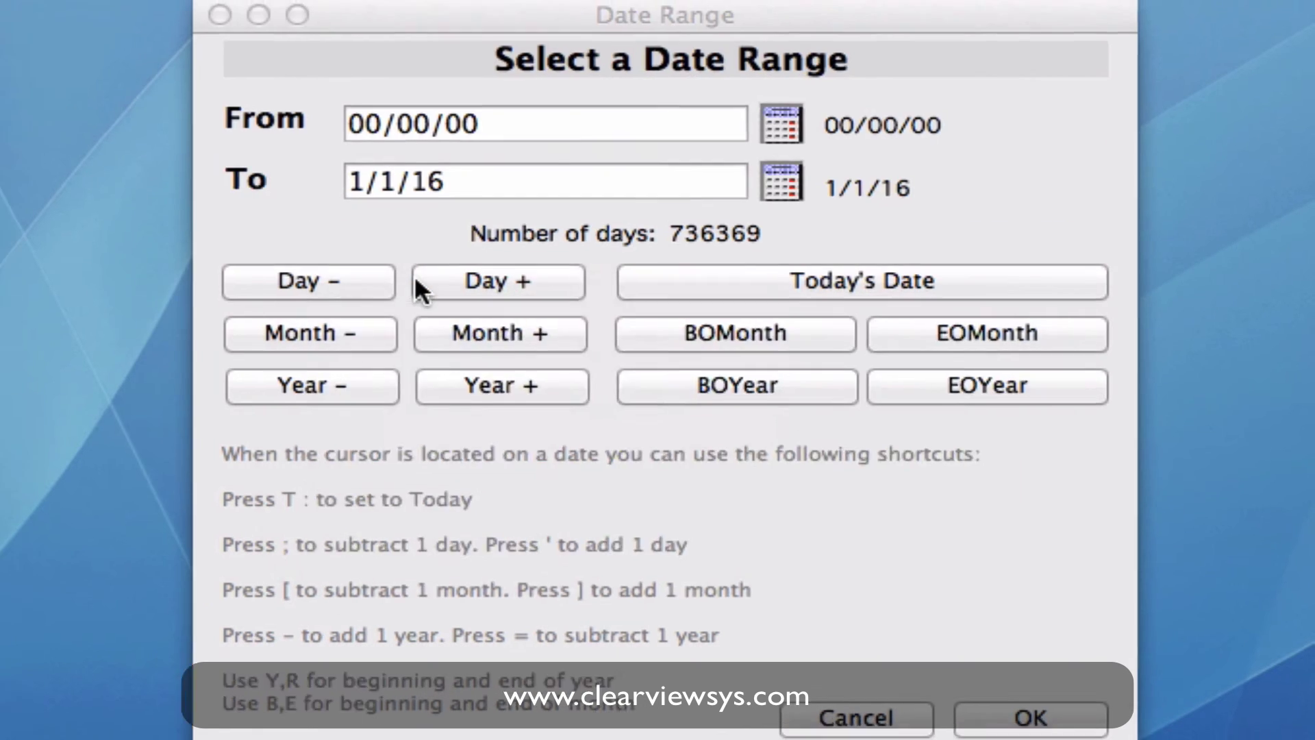